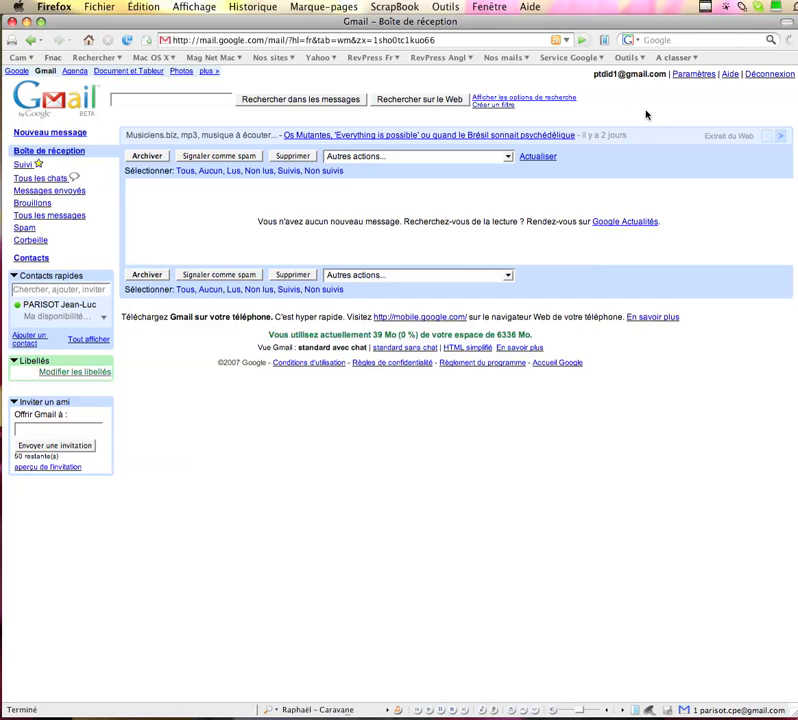
# Open the Comptes section of the Gmail settings and start adding another sending e-mail address
pyautogui.click(698, 78)
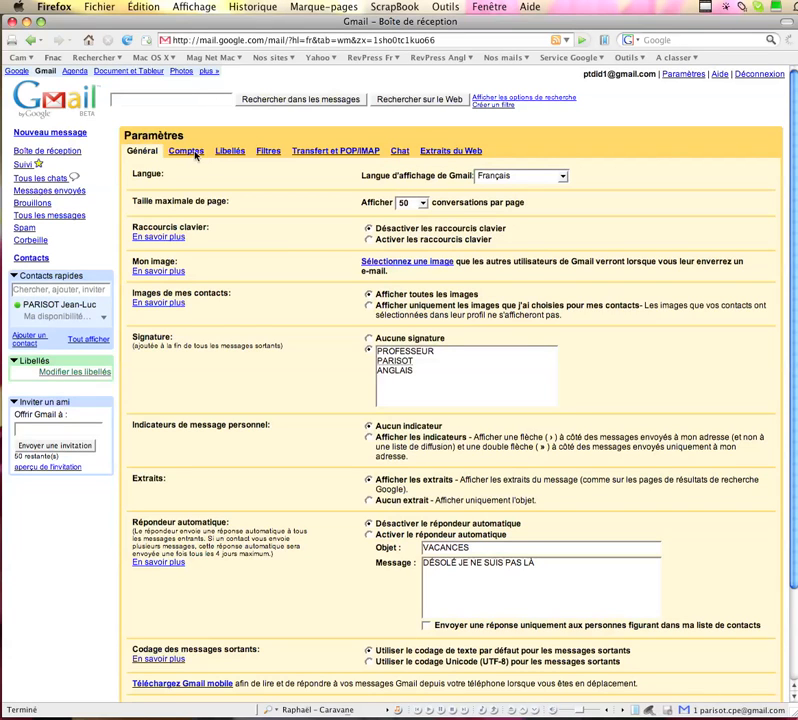
pyautogui.click(186, 151)
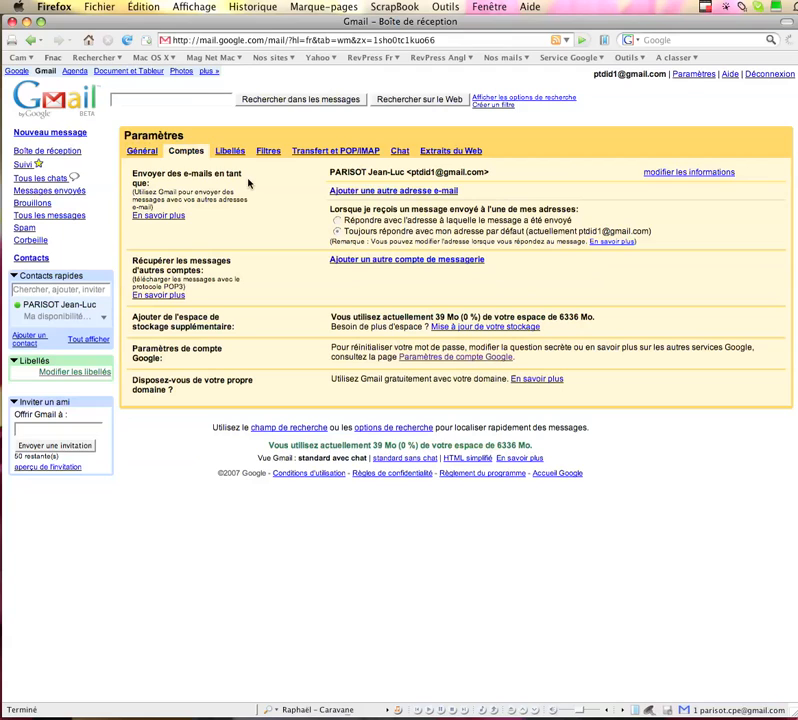
pyautogui.press('F1')
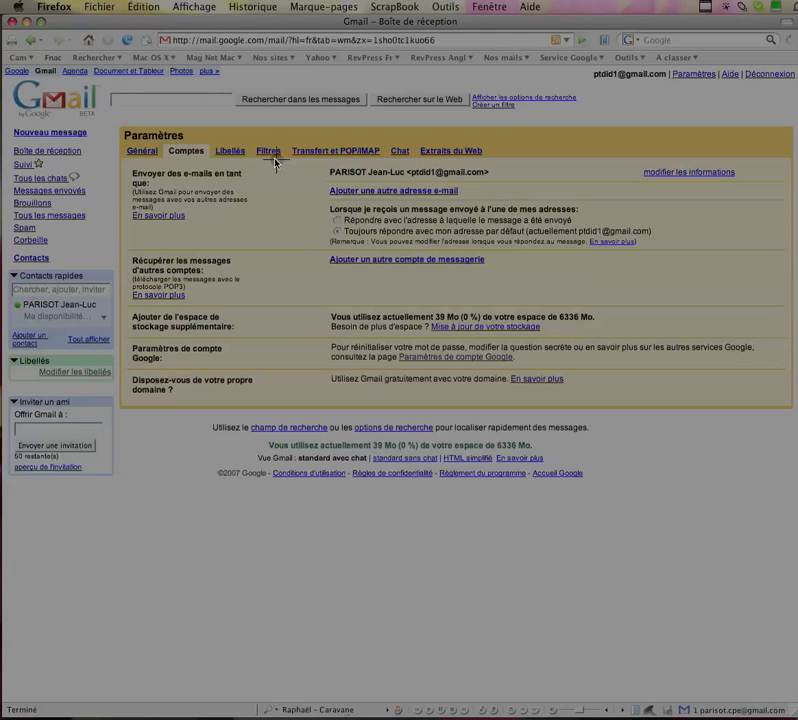
pyautogui.moveTo(289, 167); pyautogui.dragTo(683, 251)
pyautogui.hotkey('ctrl', '`')
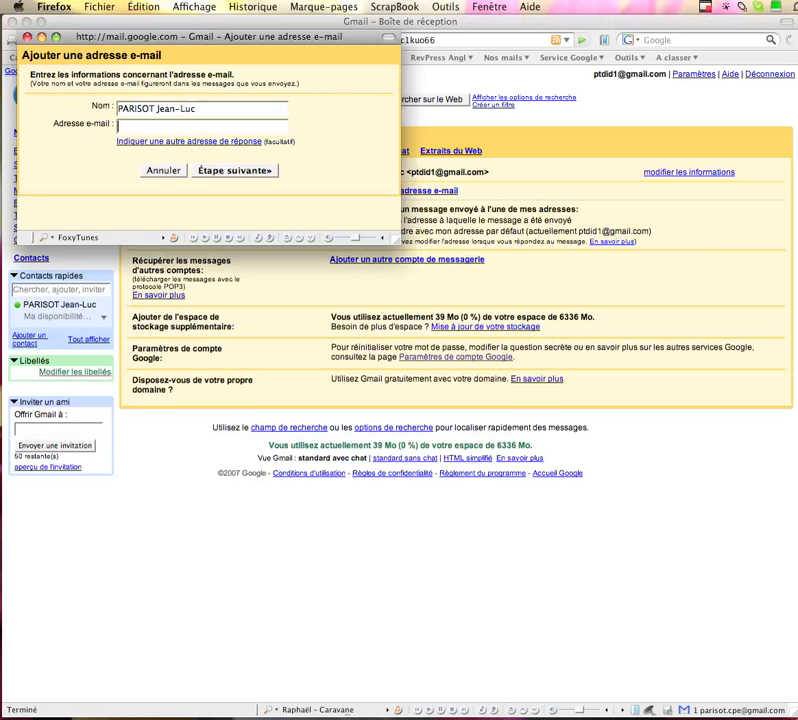
# Enter the secondary Gmail address as the additional sending address and send its verification message
pyautogui.click(277, 128)
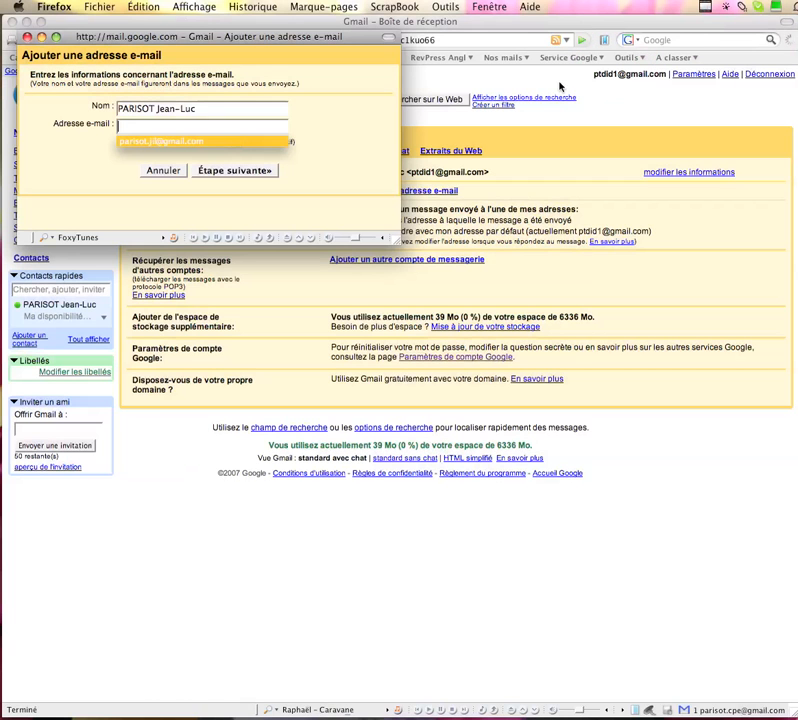
pyautogui.click(165, 142)
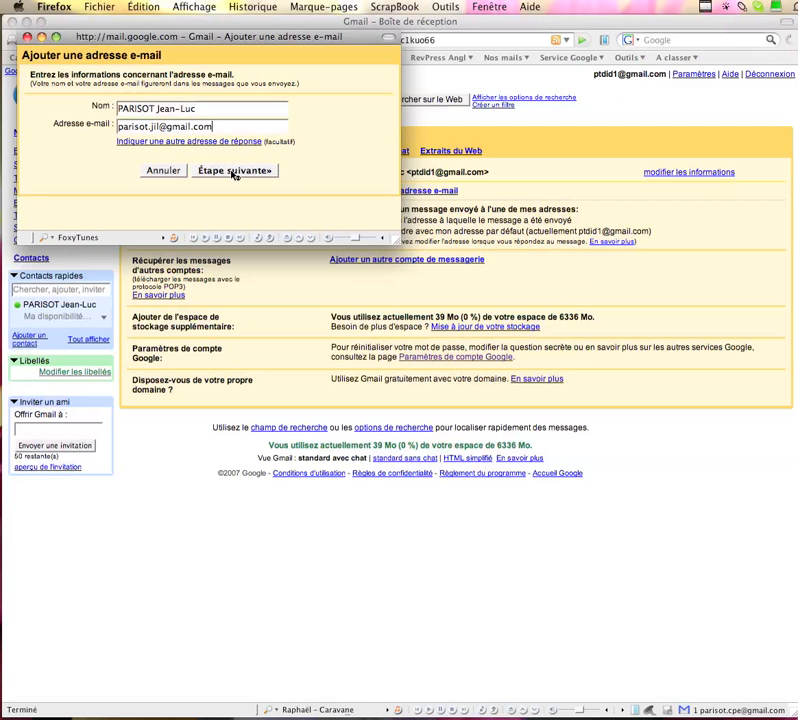
pyautogui.press('Return')
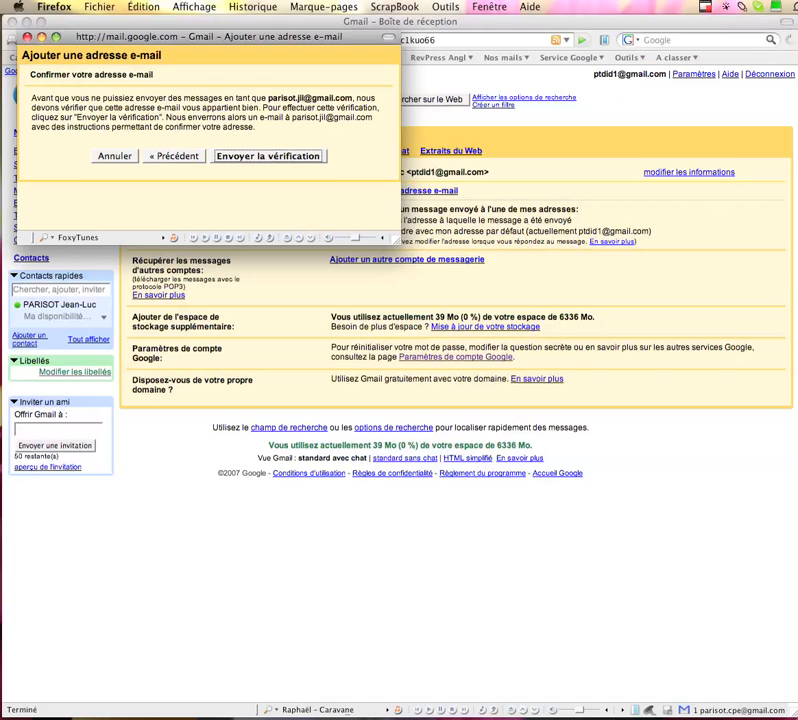
pyautogui.click(295, 158)
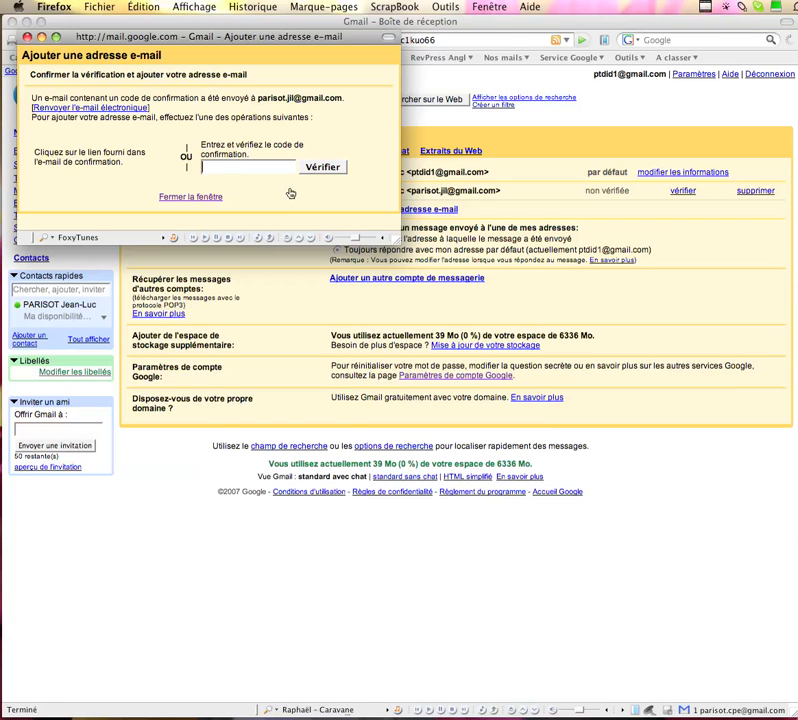
# Switch to the Camino browser, open the confirmation message in the secondary Gmail inbox and follow its confirmation link
pyautogui.press('F9')
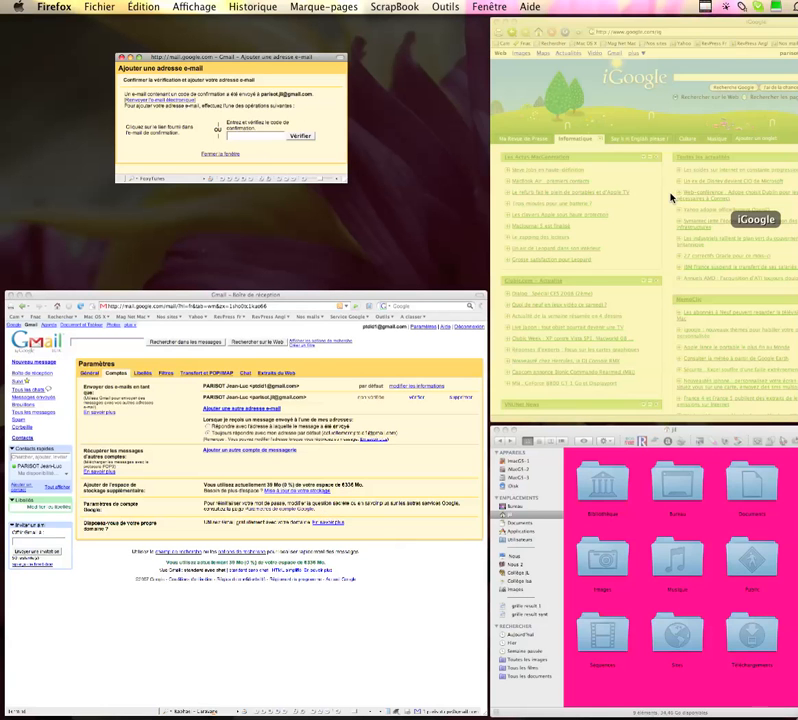
pyautogui.click(672, 197)
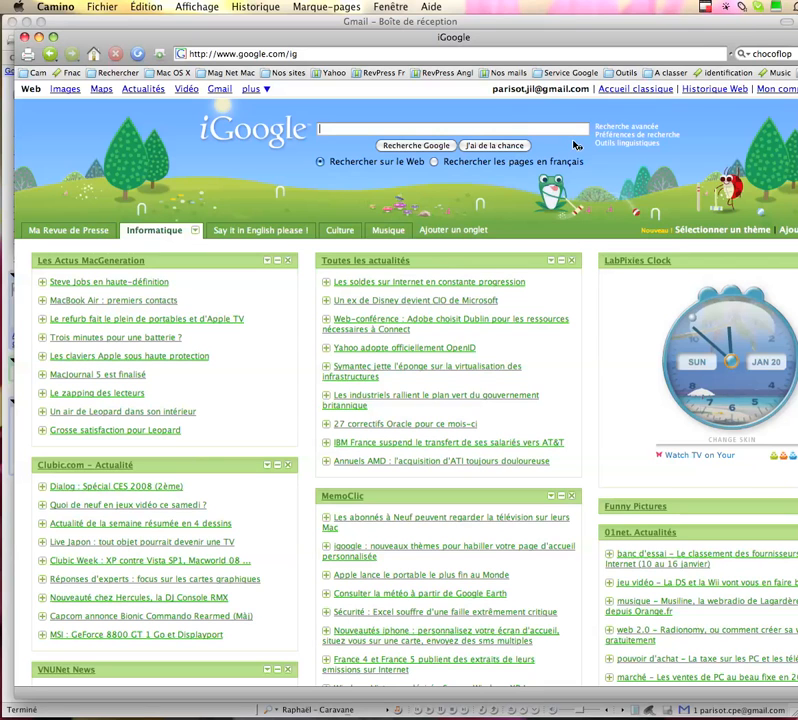
pyautogui.click(219, 88)
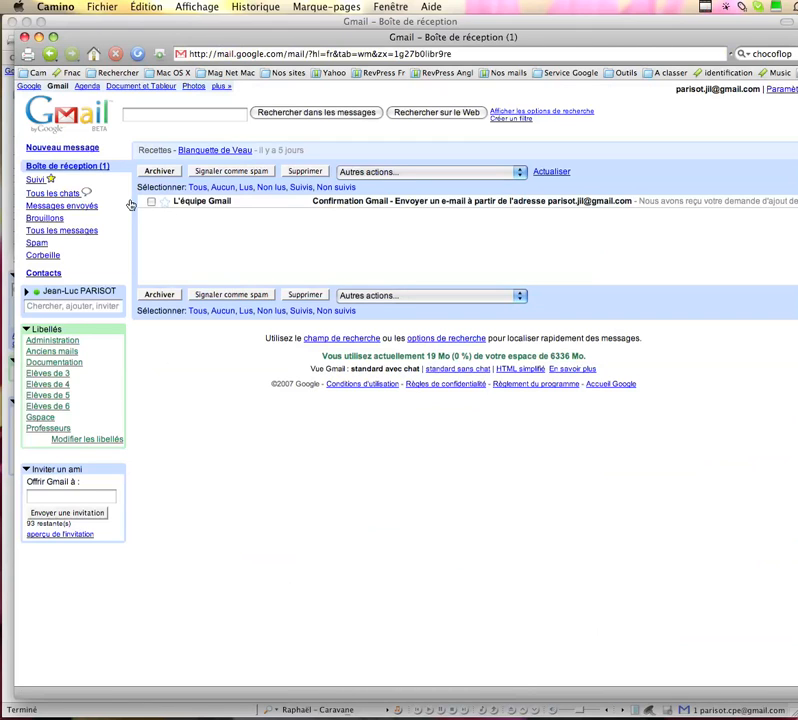
pyautogui.click(354, 203)
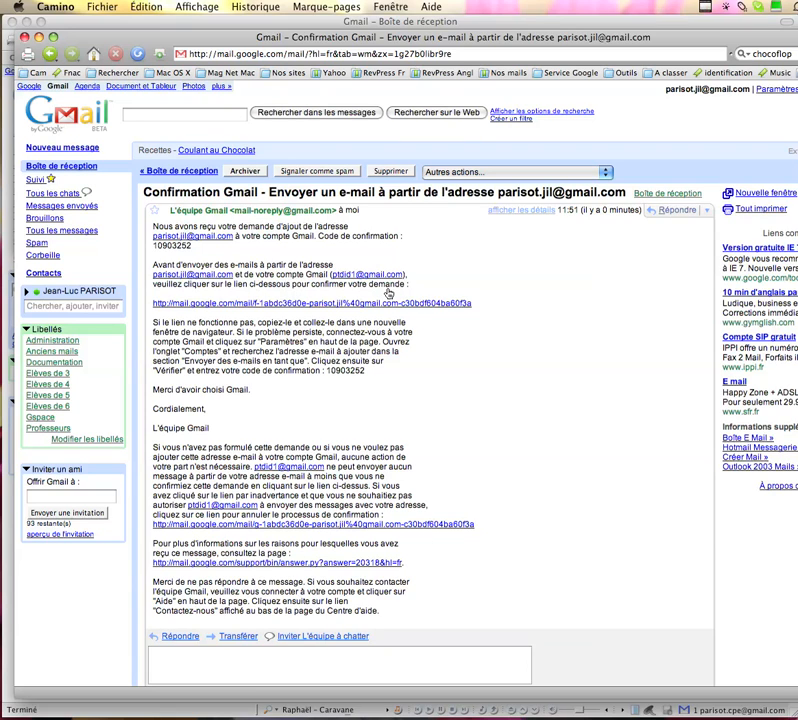
pyautogui.click(305, 306)
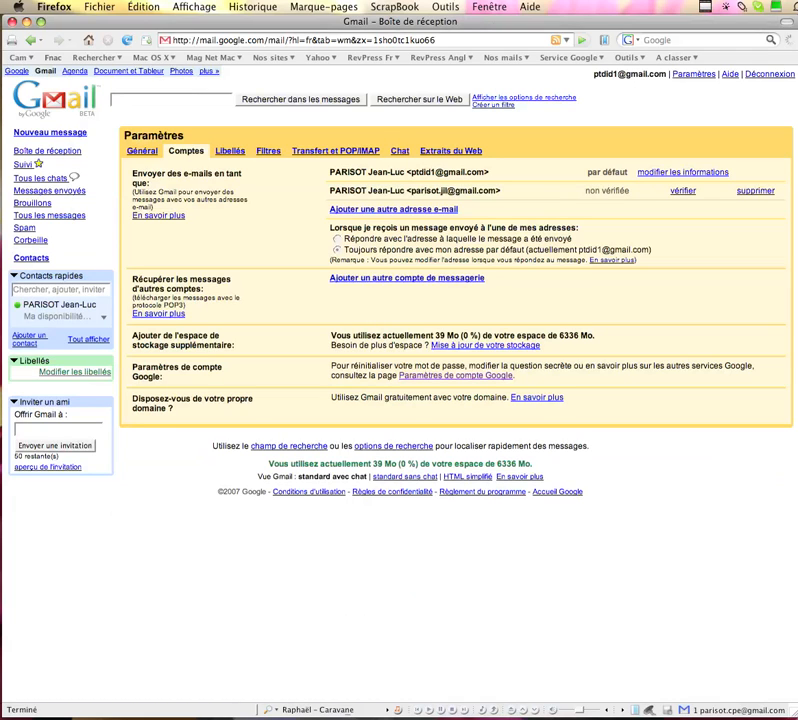
# Back in Firefox, add the Wanadoo address as another sending address and send its verification message
pyautogui.press('super+Tab')
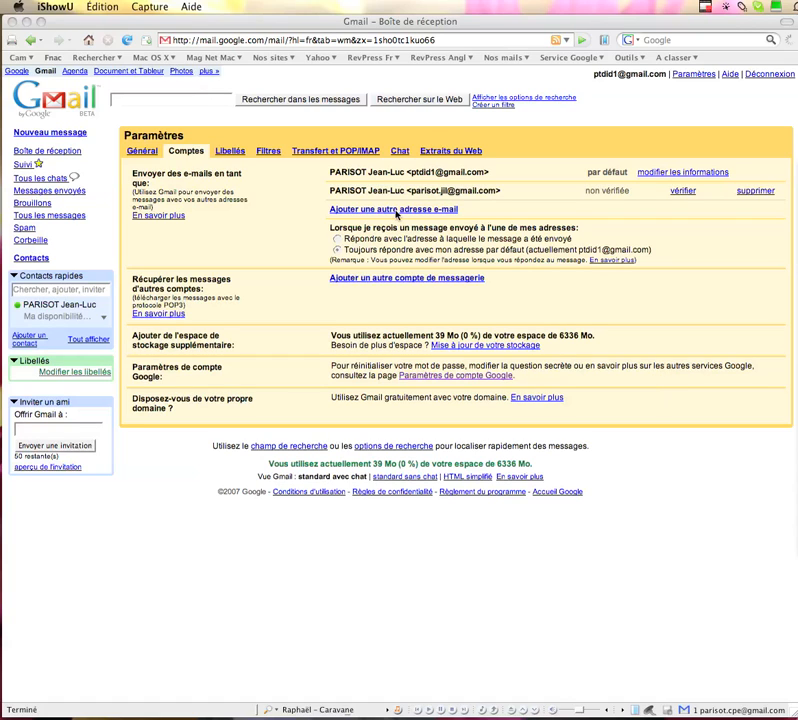
pyautogui.click(397, 213)
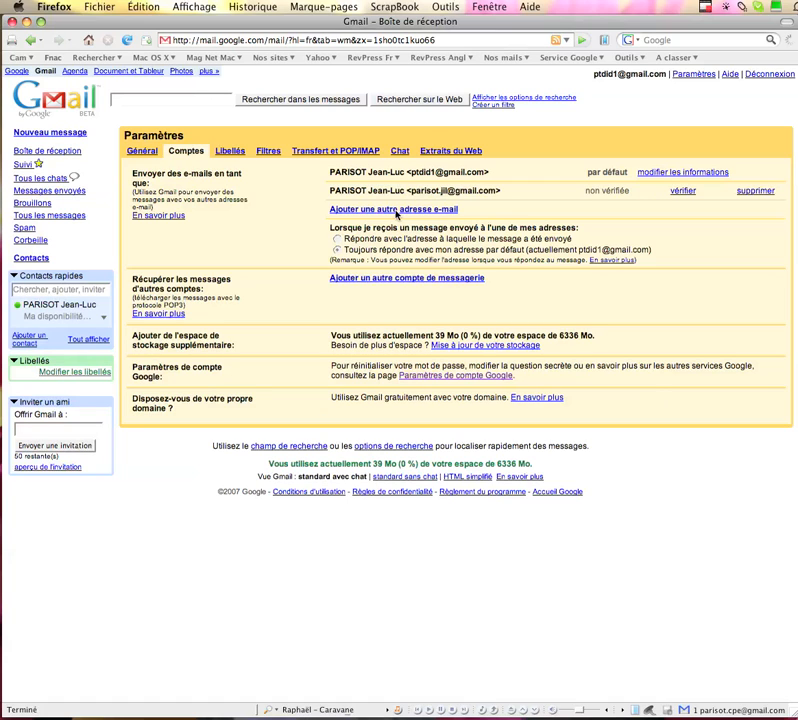
pyautogui.click(396, 210)
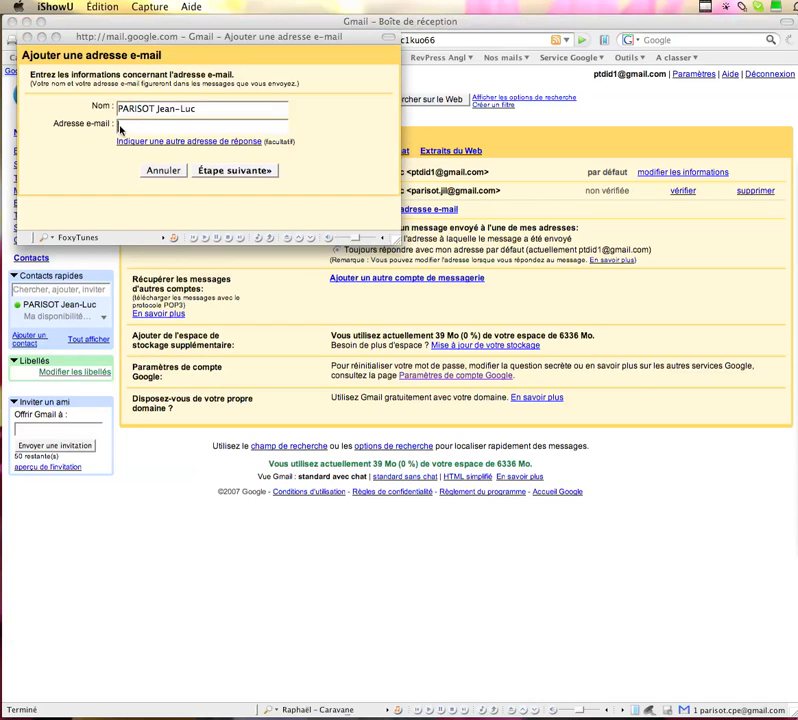
pyautogui.click(120, 127)
pyautogui.press('super+v')
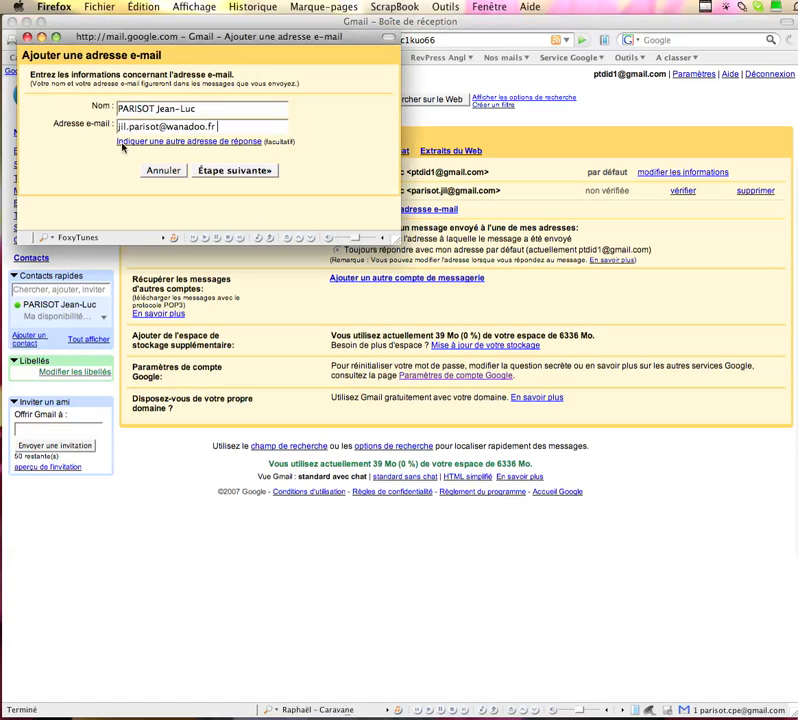
pyautogui.click(243, 172)
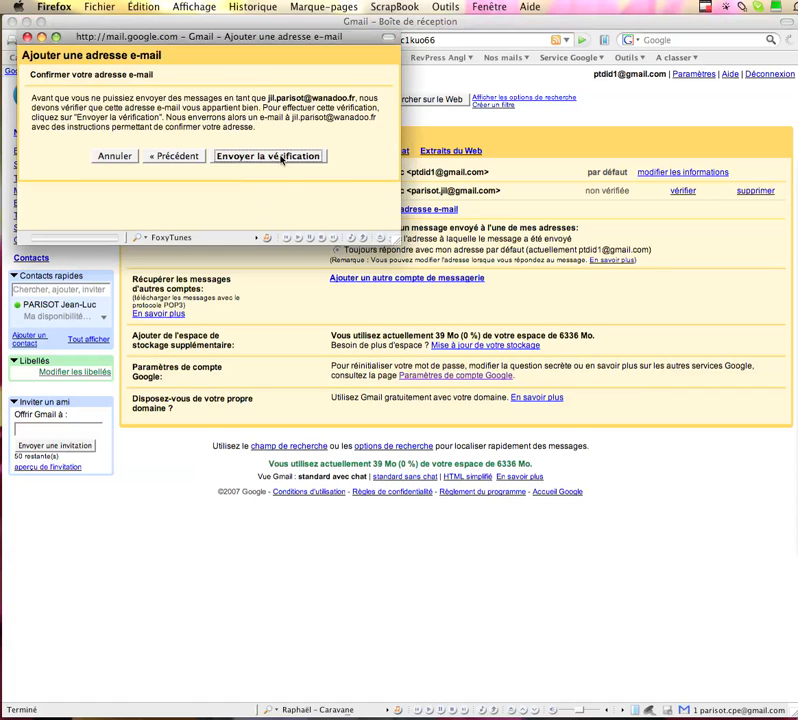
pyautogui.click(282, 157)
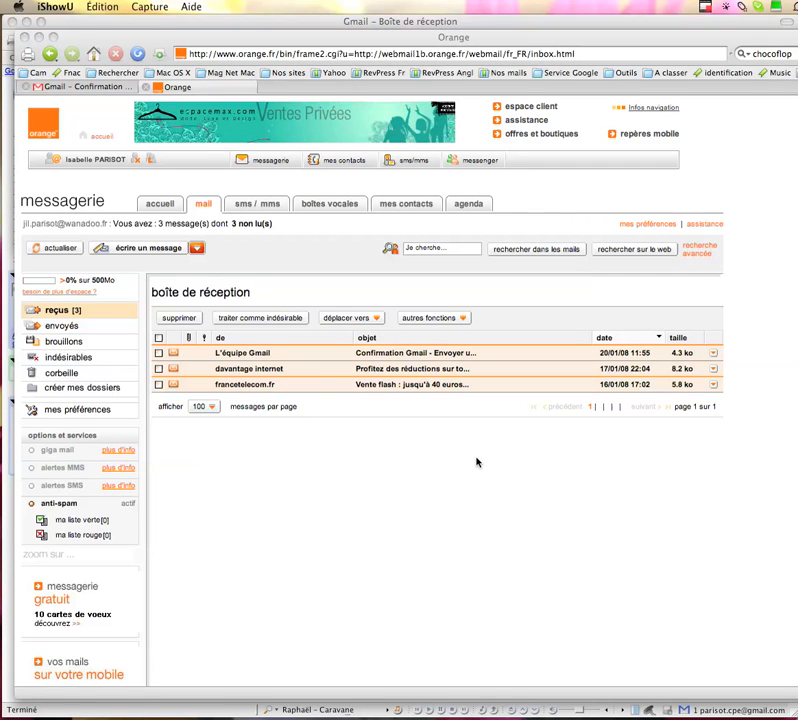
# Open the Gmail confirmation message in the Orange webmail inbox in Camino and follow its confirmation link
pyautogui.click(477, 461)
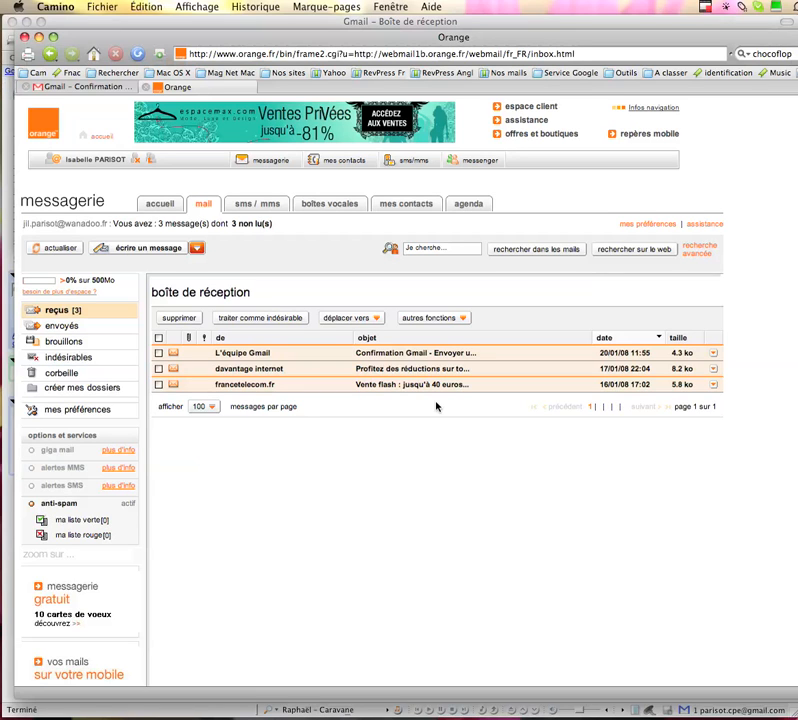
pyautogui.click(401, 354)
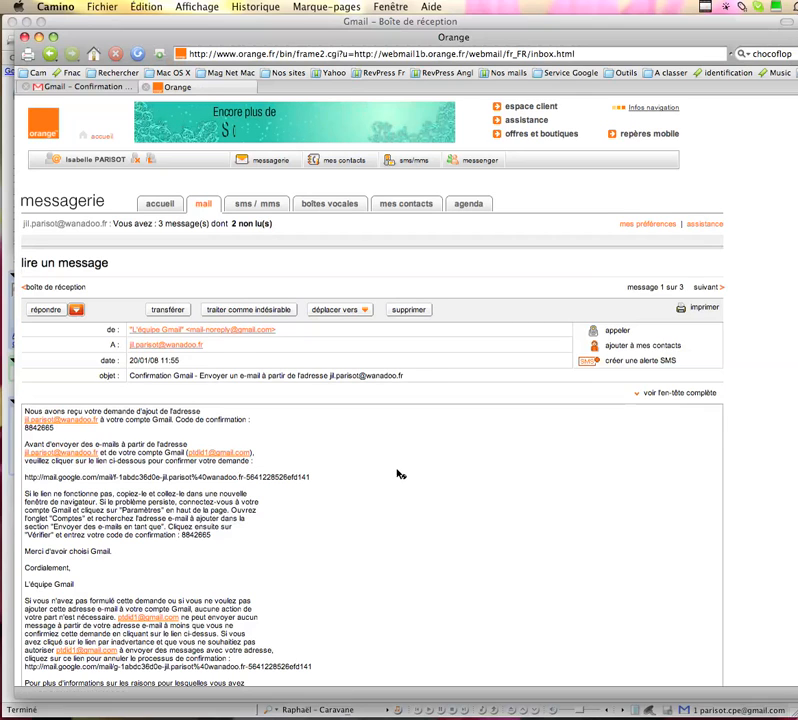
pyautogui.click(257, 480)
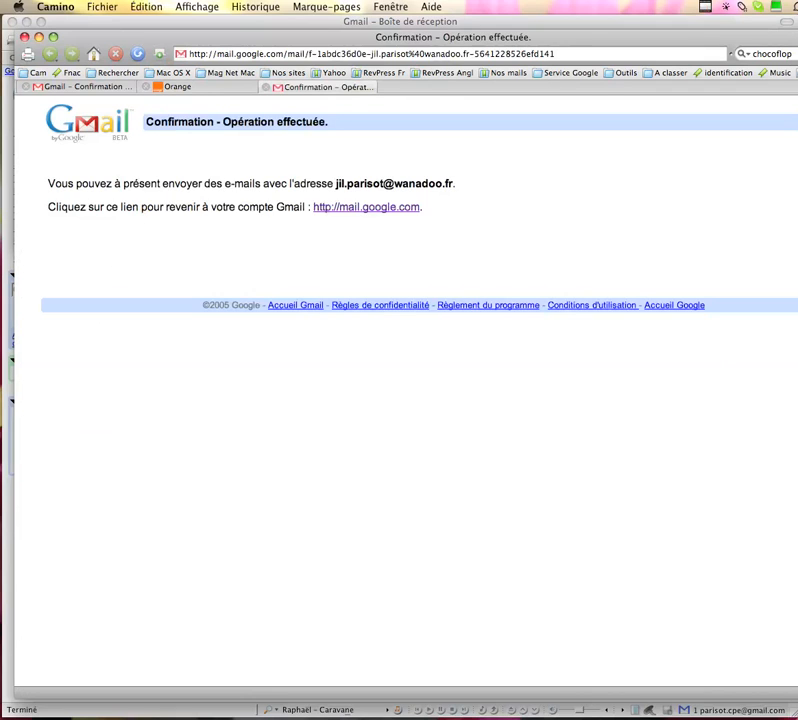
# In Gmail in Firefox, start a new message and try the Wanadoo address as sender before choosing the secondary Gmail address
pyautogui.click(8, 546)
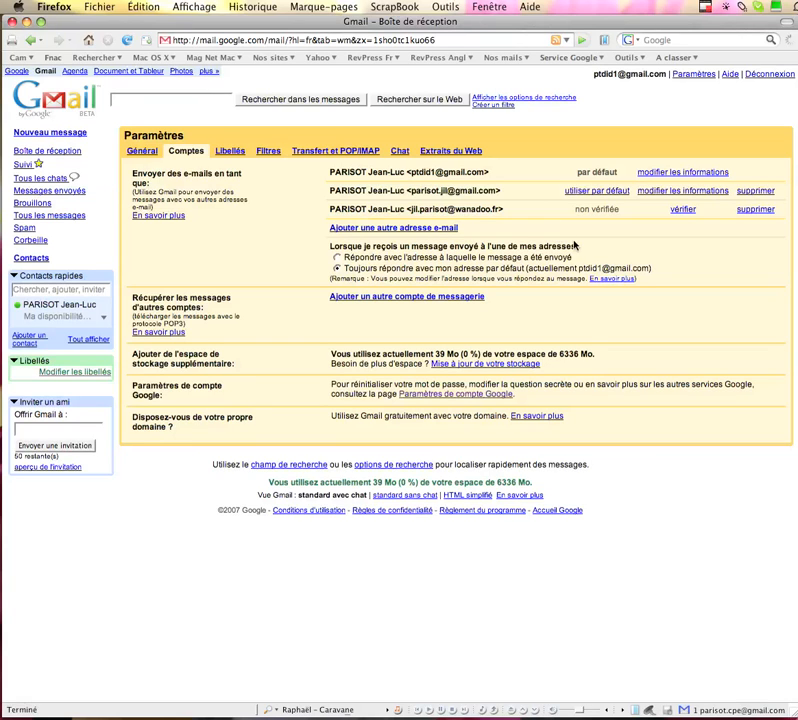
pyautogui.click(62, 133)
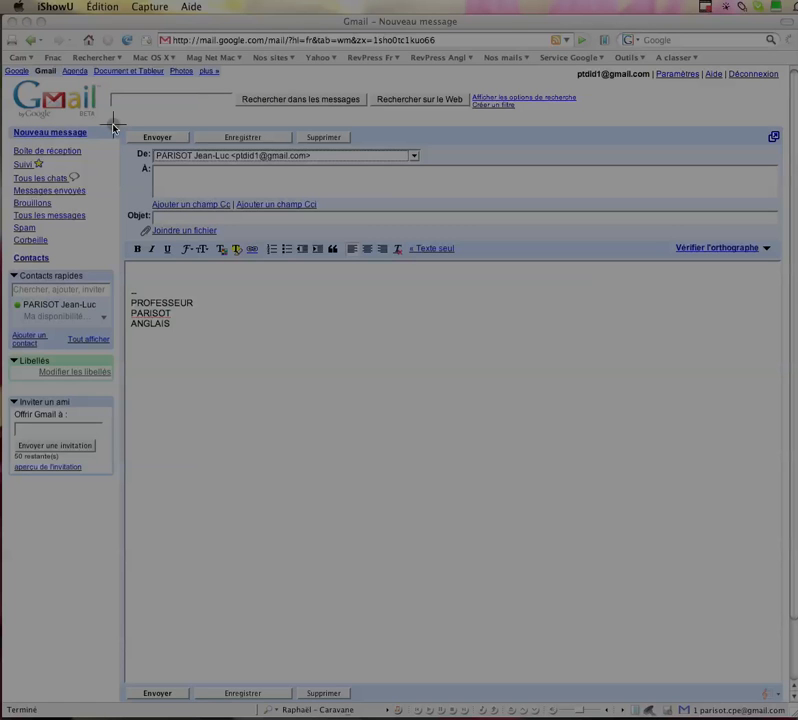
pyautogui.moveTo(113, 126); pyautogui.dragTo(480, 226)
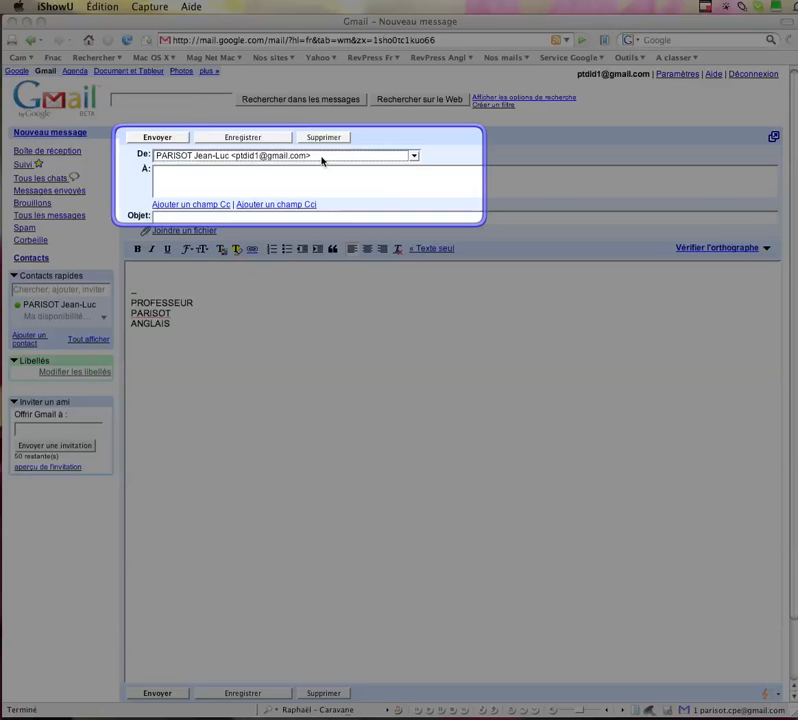
pyautogui.click(414, 156)
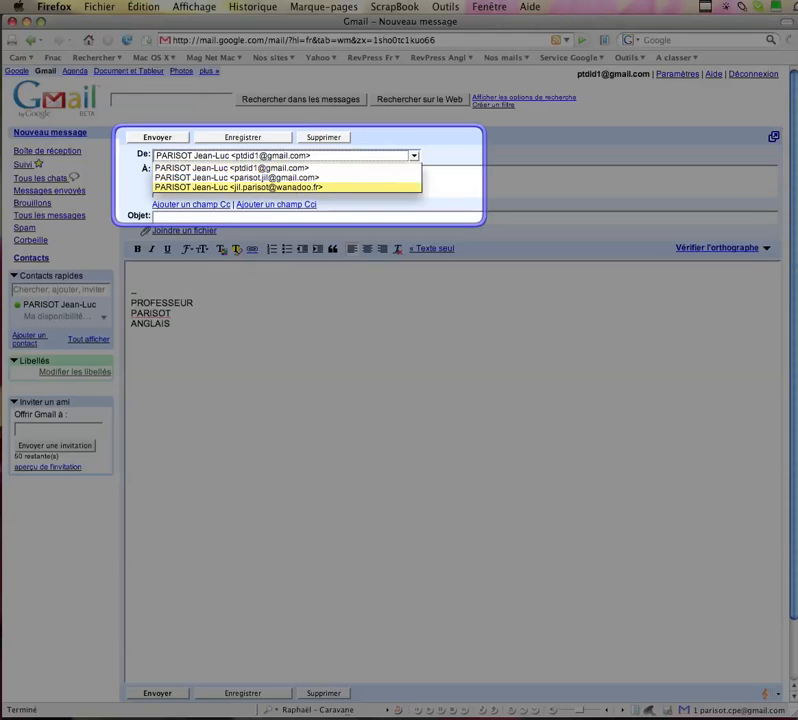
pyautogui.click(268, 190)
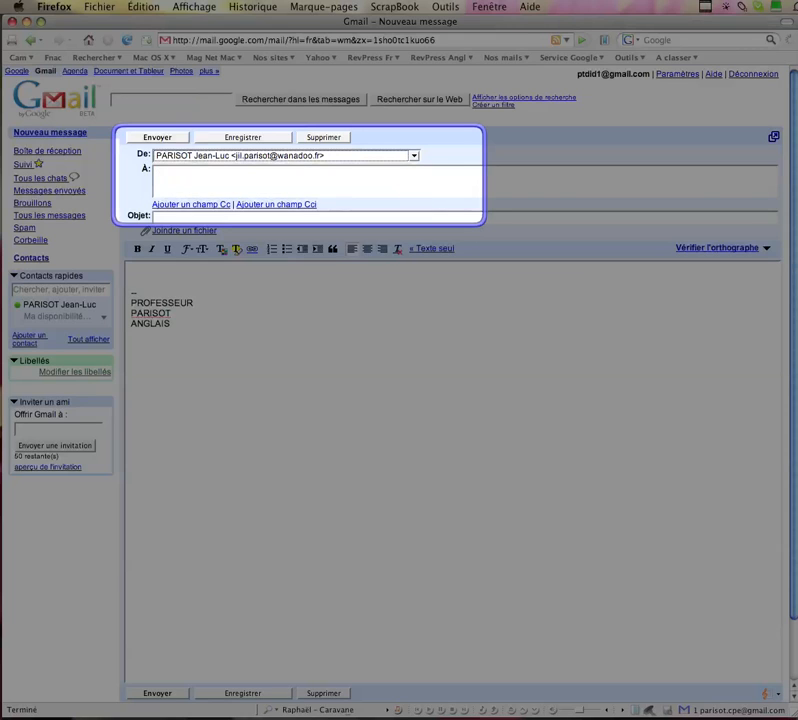
pyautogui.click(414, 156)
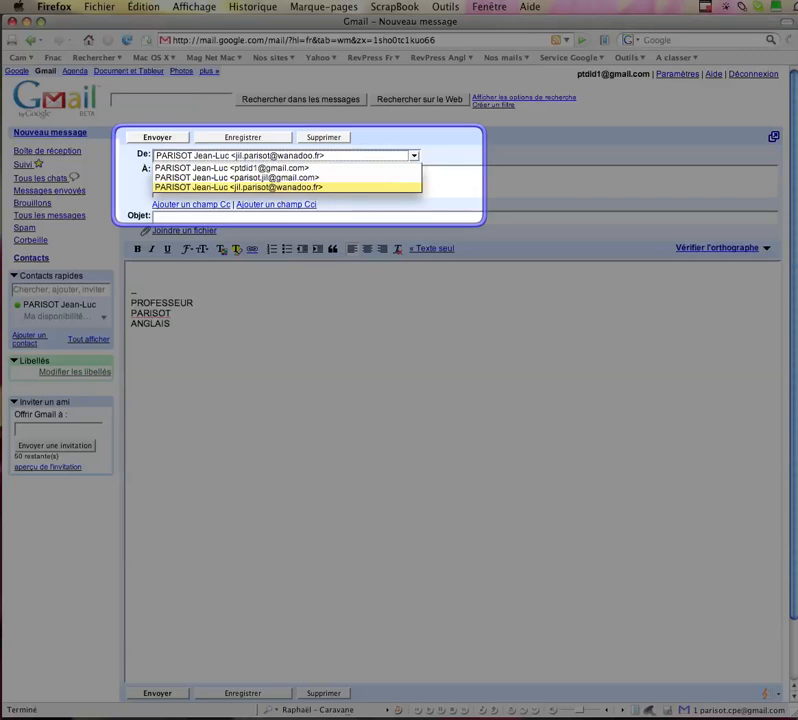
pyautogui.click(268, 178)
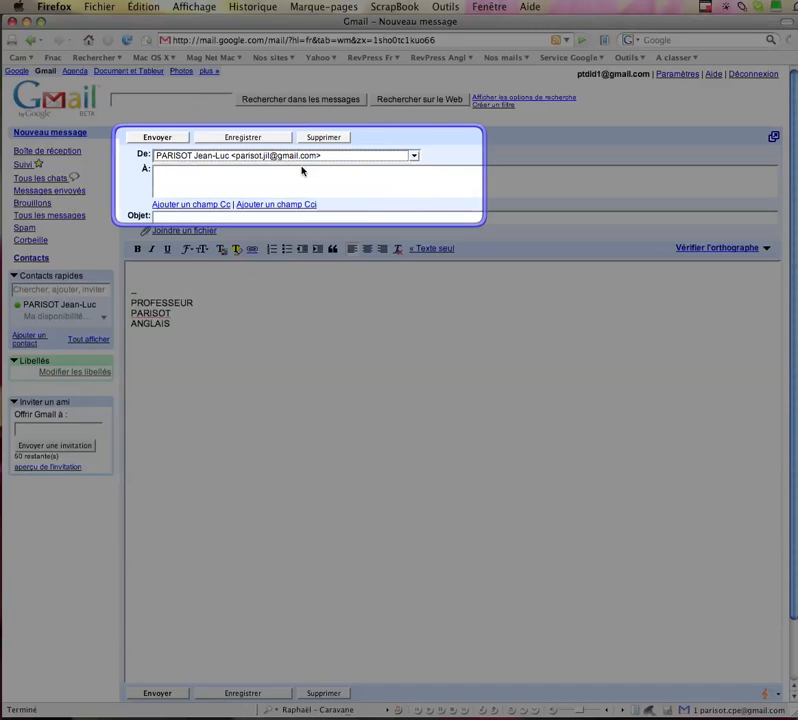